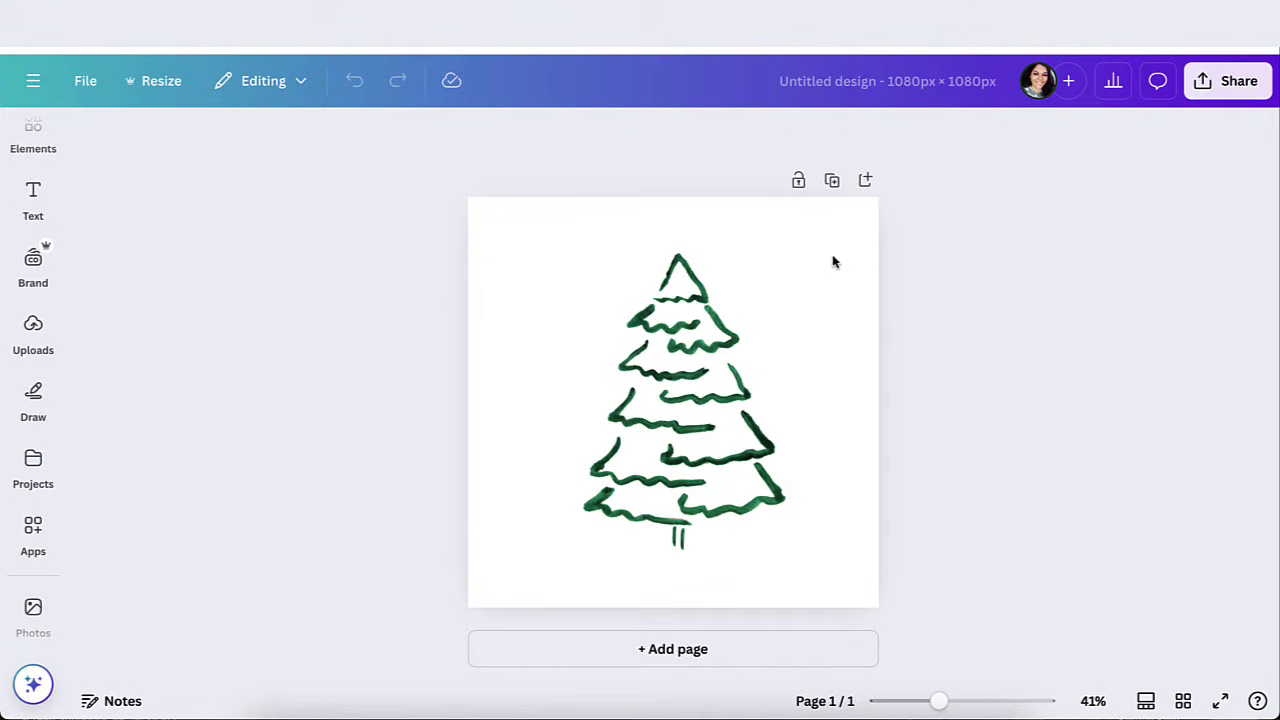
Step: Nudge the pine tree drawing up-left and enlarge it on the page
left_click_drag(700, 421, 682, 408)
left_click_drag(766, 566, 791, 597)
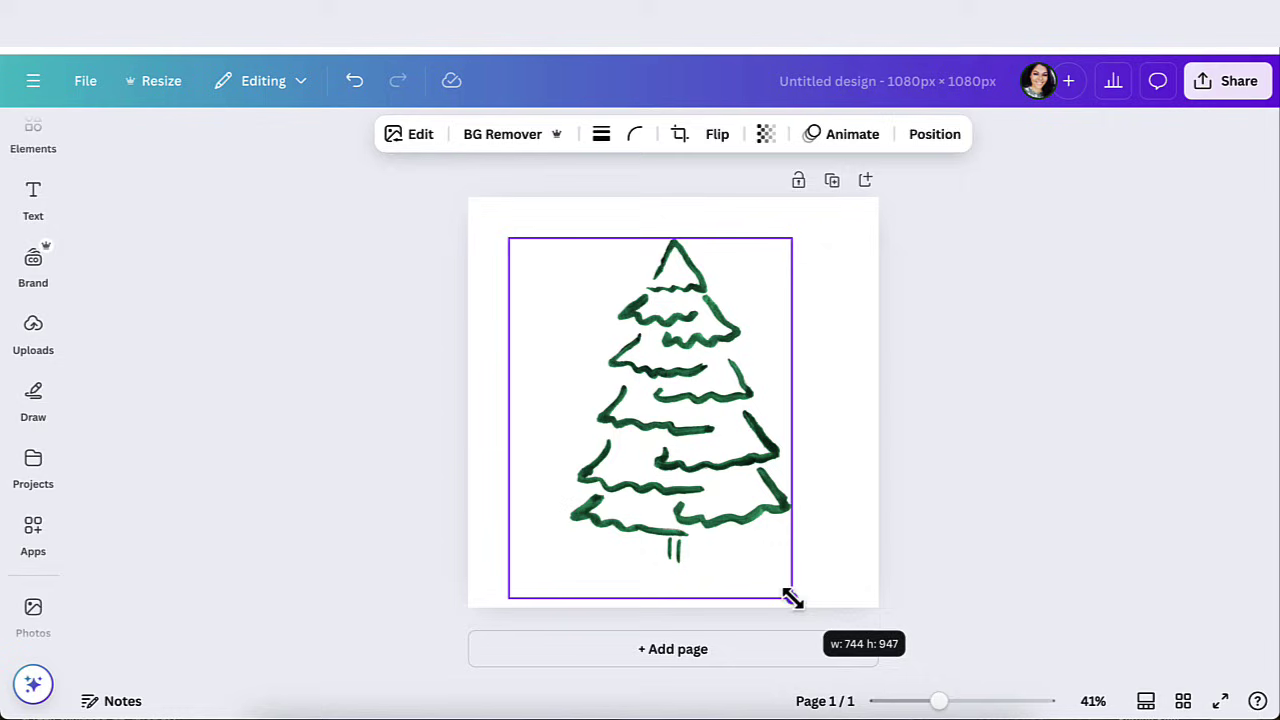
mouse_move(711, 454)
left_mouse_down()
mouse_move(726, 455)
mouse_move(706, 449)
left_mouse_up()
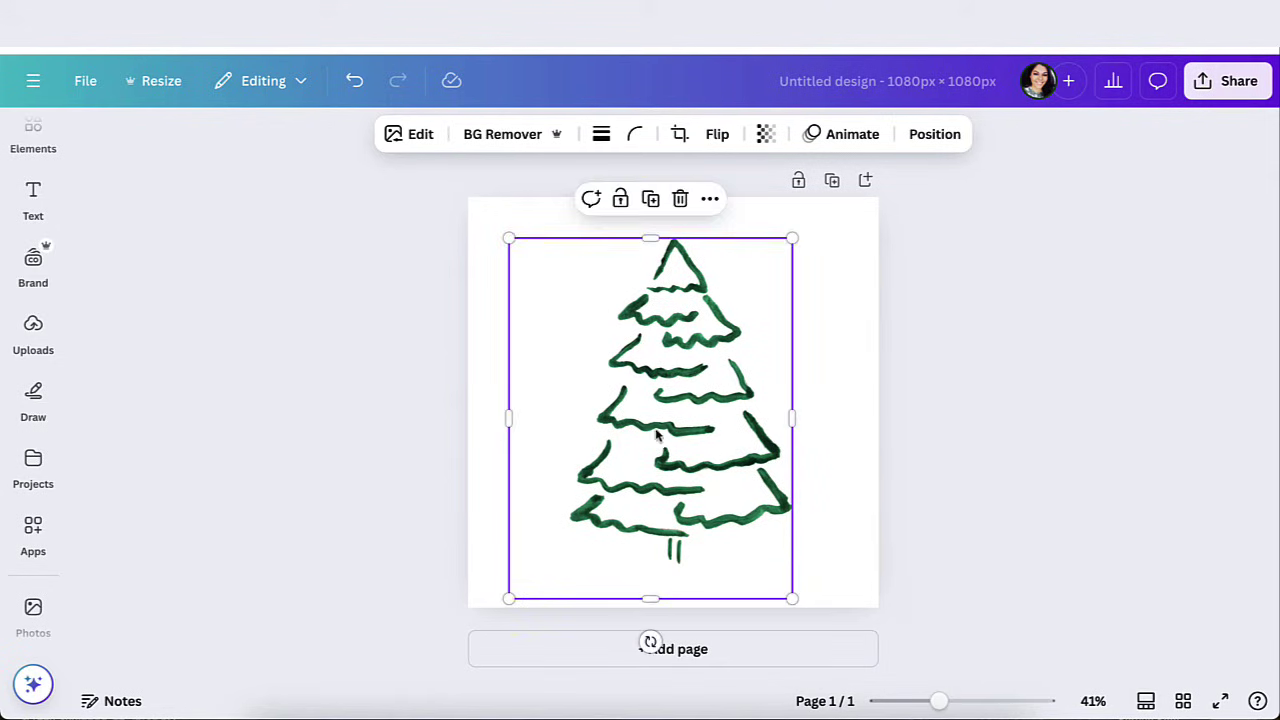
left_click(853, 321)
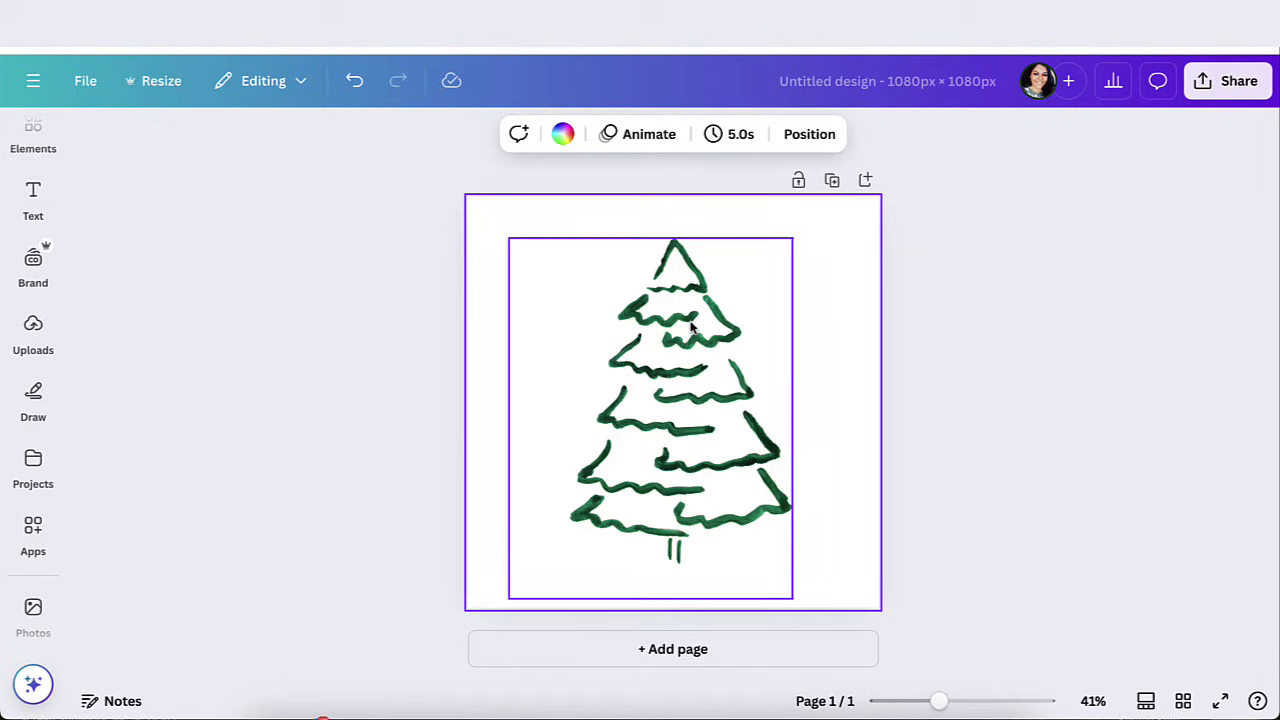
Step: Find the Tracer app by searching 'tracer' in Apps and open it
left_click(33, 466)
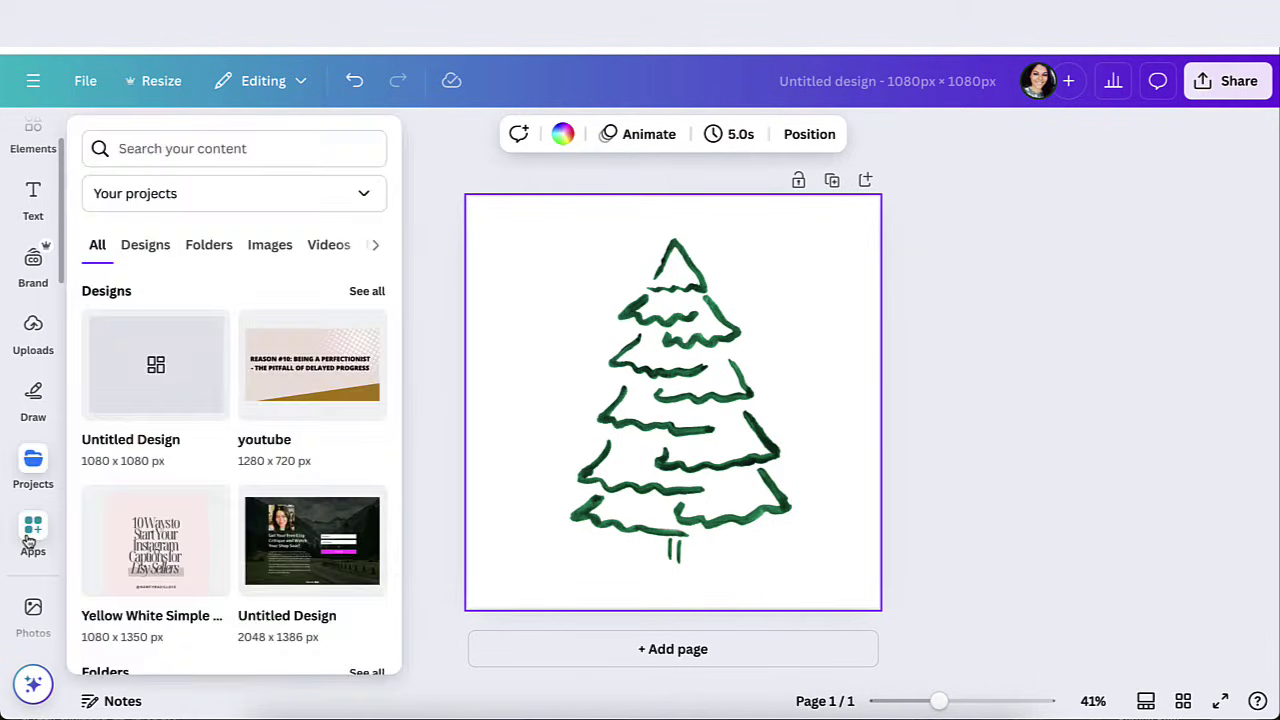
left_click(33, 535)
left_click(161, 143)
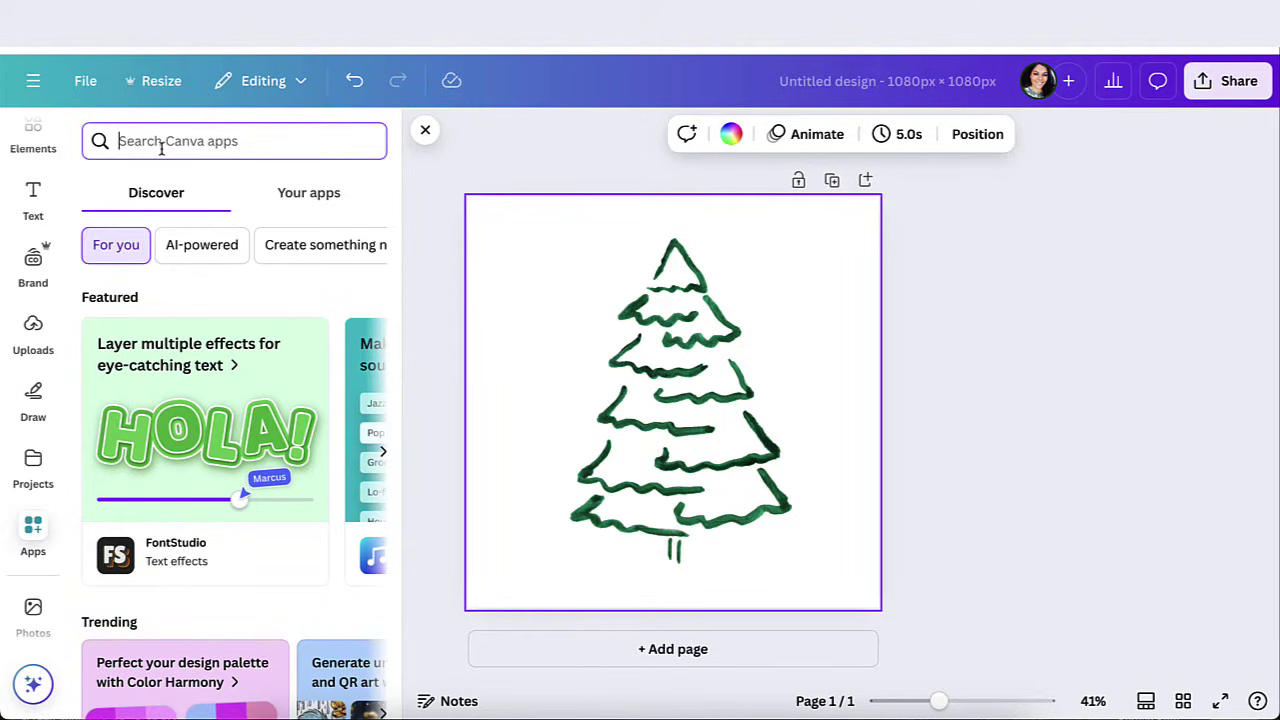
type("tracer")
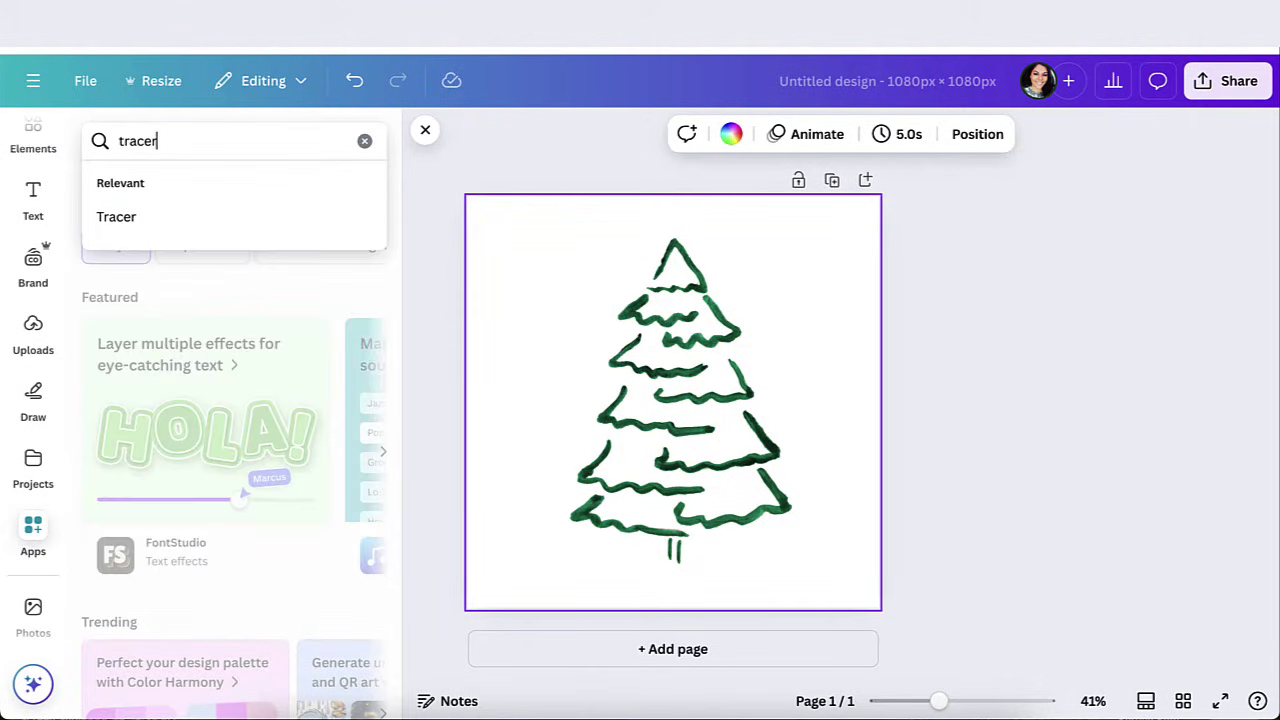
left_click(120, 218)
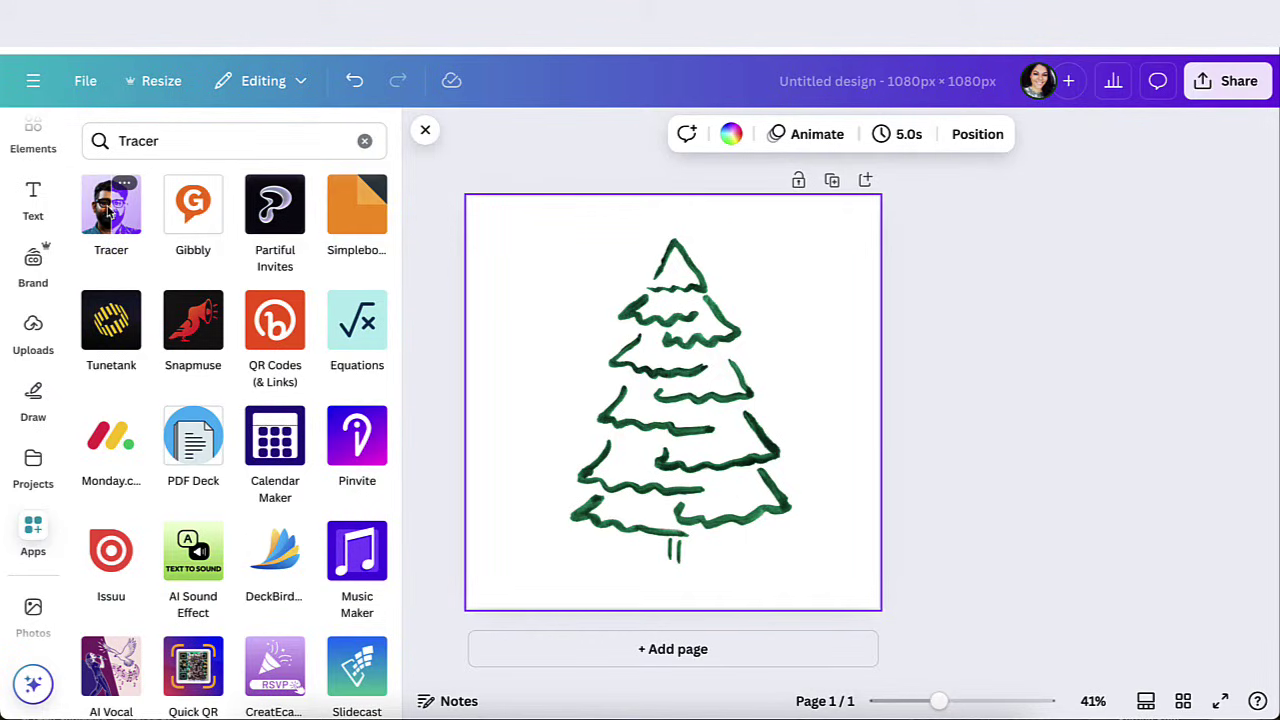
left_click(110, 212)
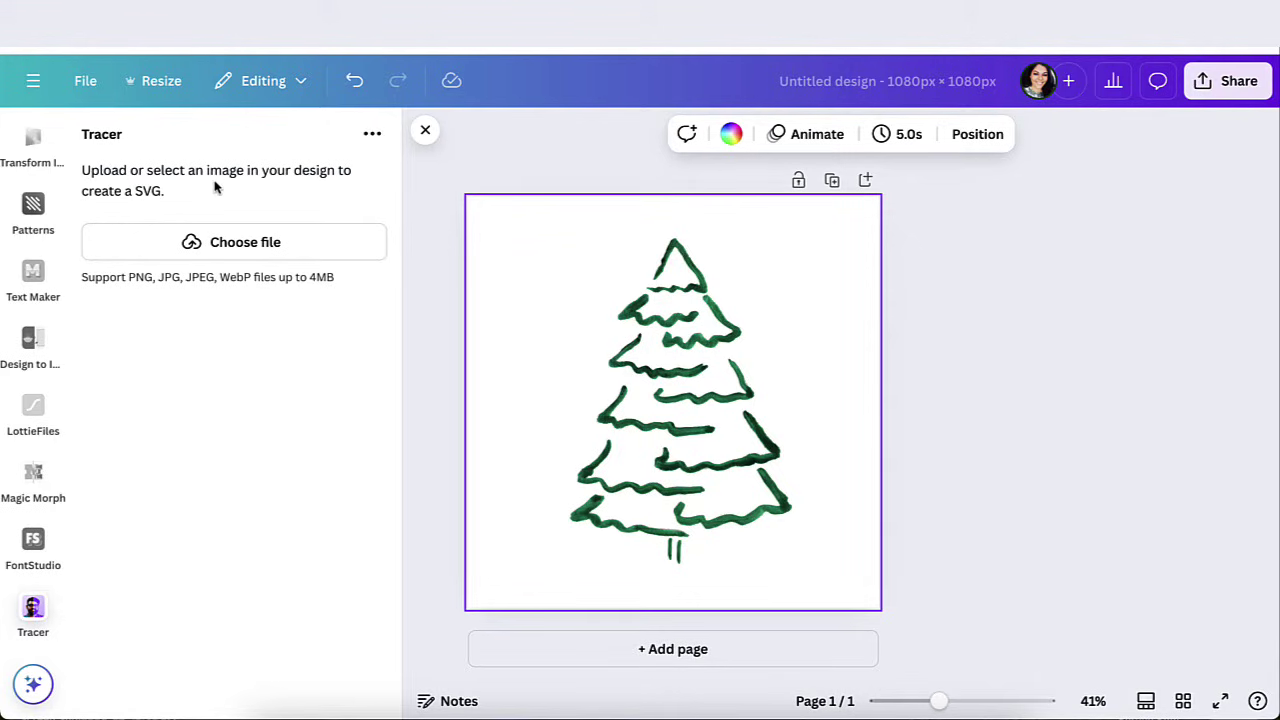
Step: Select the tree drawing and trace it in Full color (beta) mode
left_click(660, 350)
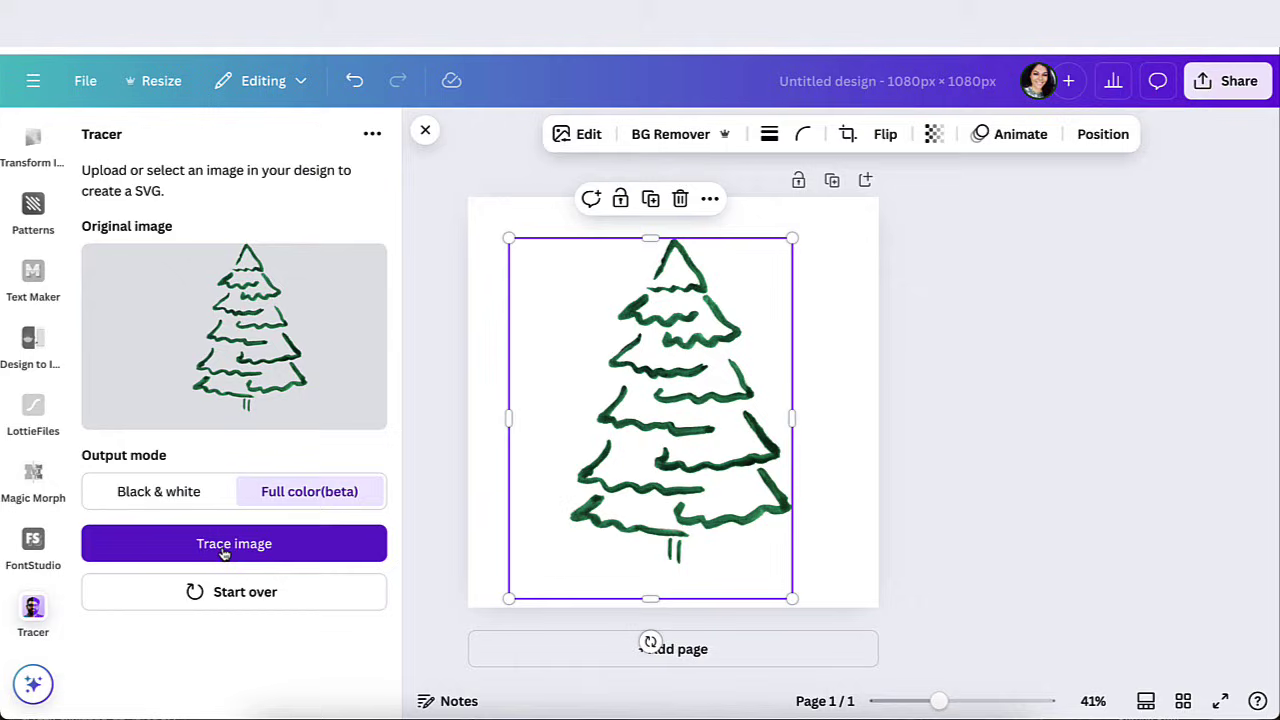
left_click(264, 552)
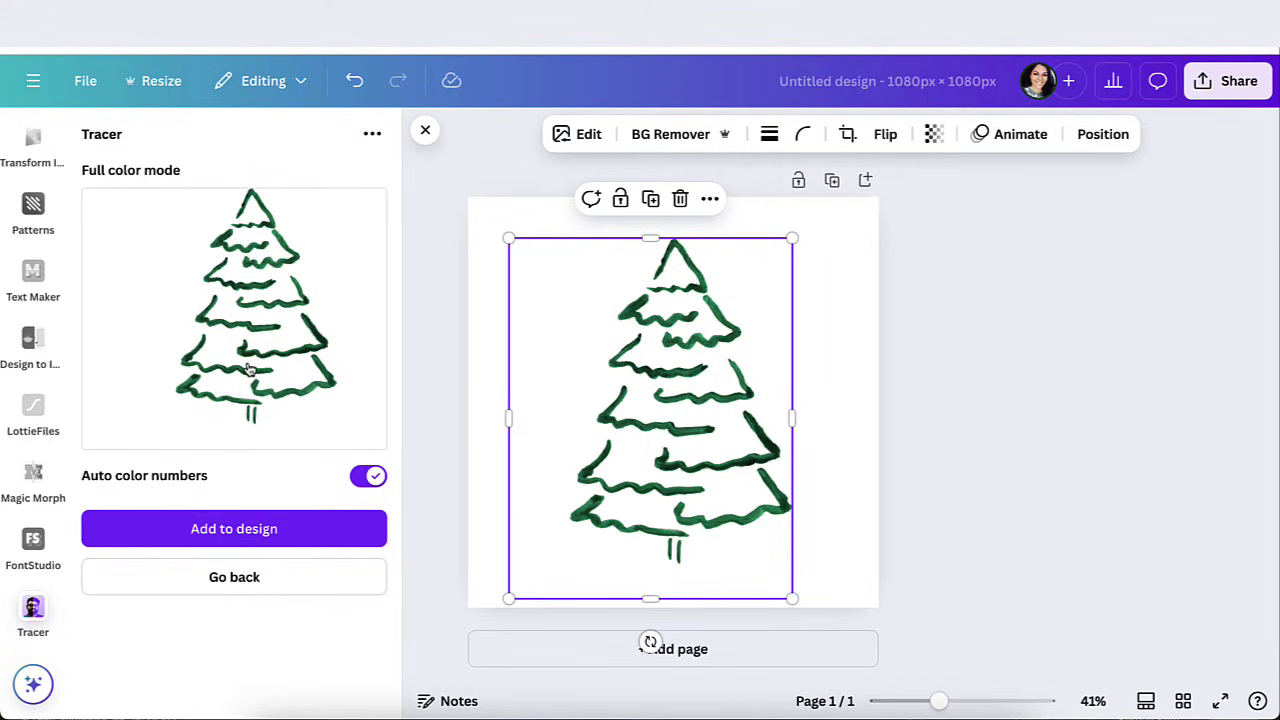
Step: Delete the original tree image from the page
left_click_drag(642, 408, 740, 408)
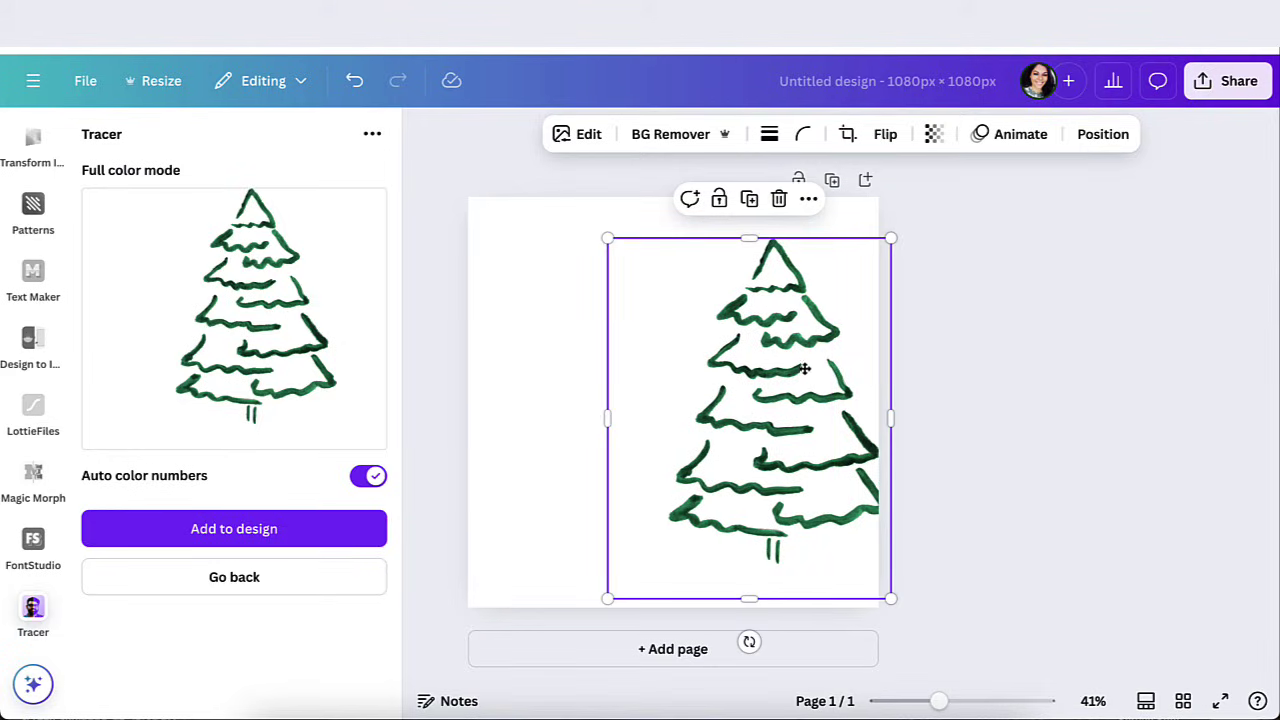
left_click_drag(806, 371, 710, 378)
left_click(680, 199)
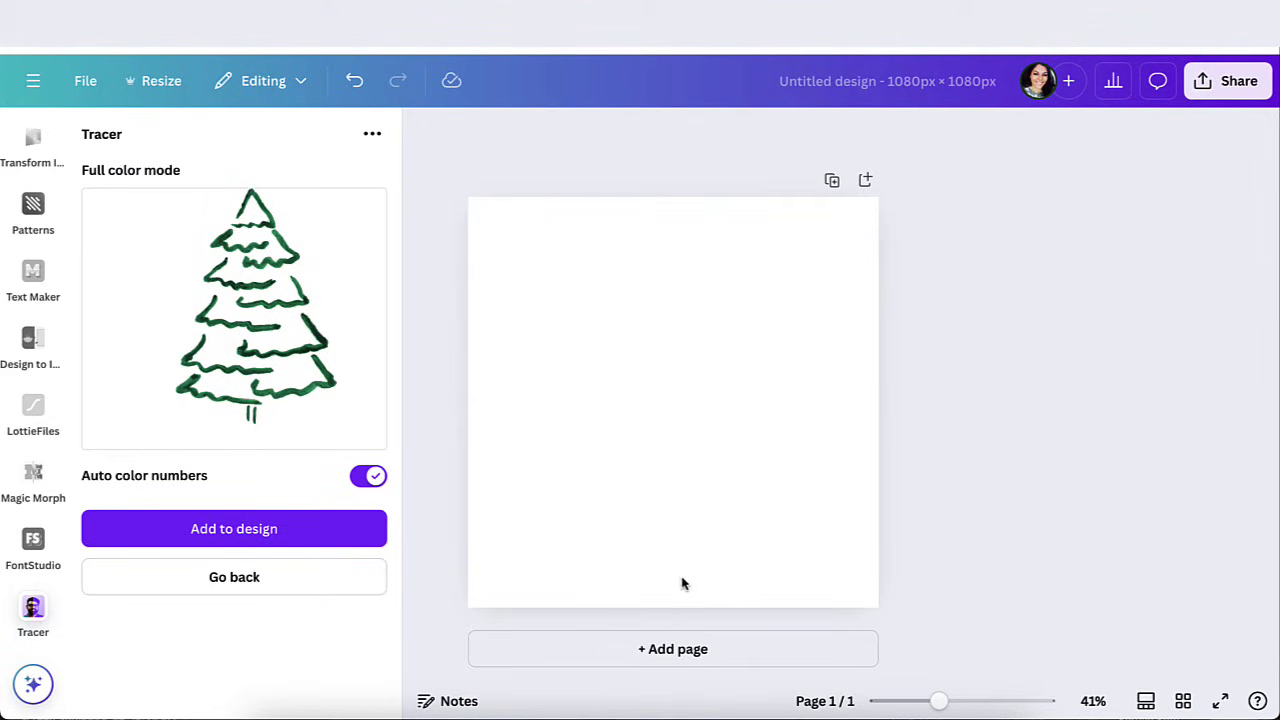
Step: Add the traced tree to the design, then resize and centre it to fill the page
left_click(228, 533)
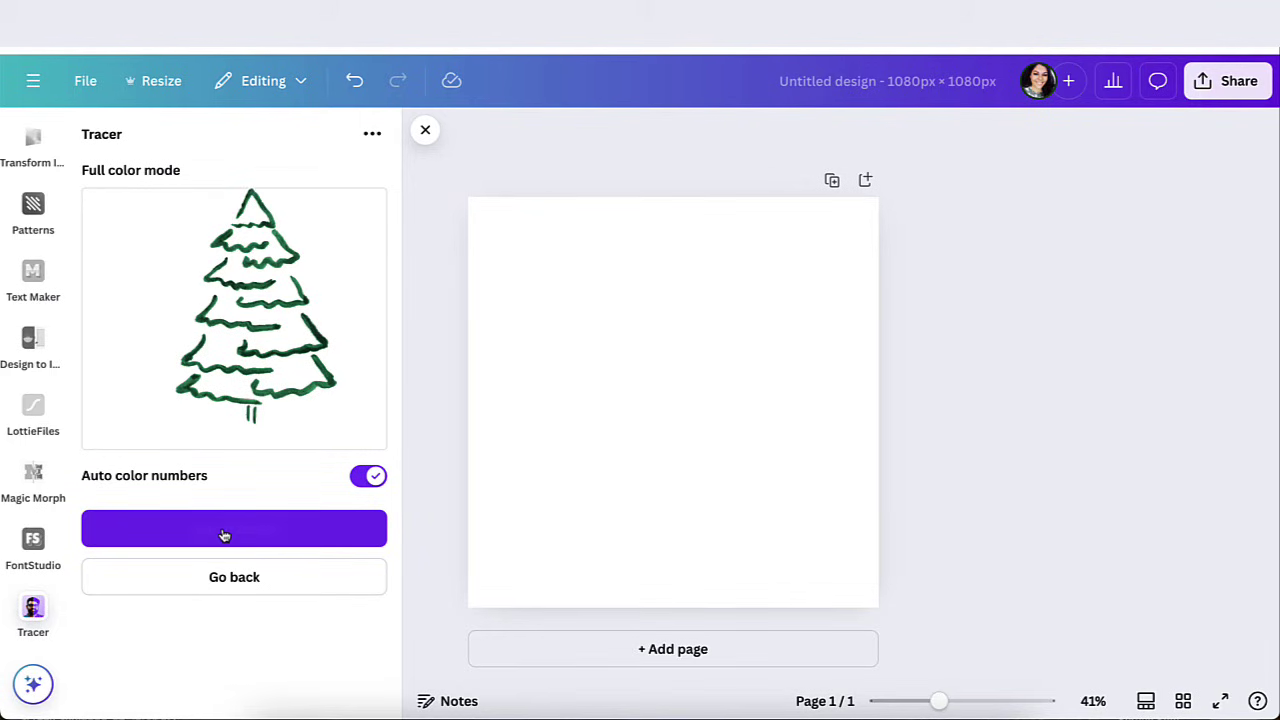
mouse_move(609, 322)
left_mouse_down()
mouse_move(517, 271)
mouse_move(440, 189)
mouse_move(423, 126)
left_mouse_up()
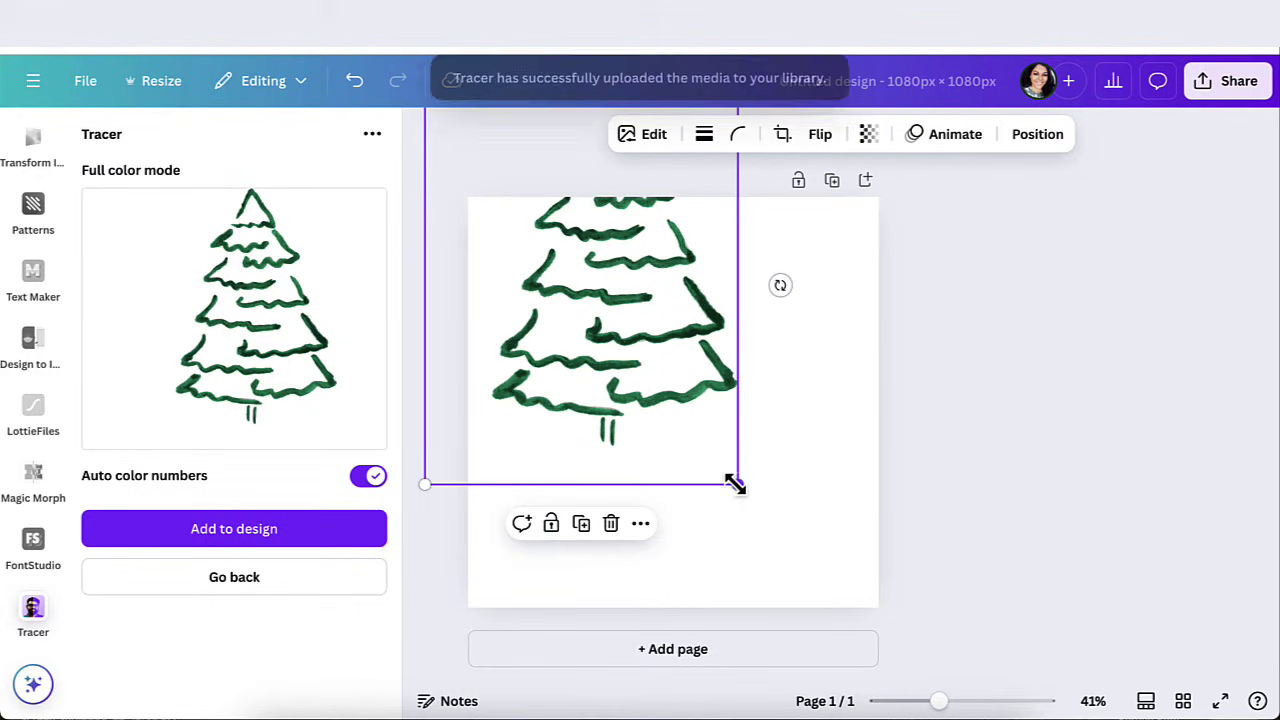
left_click_drag(737, 484, 757, 506)
left_click_drag(591, 296, 673, 414)
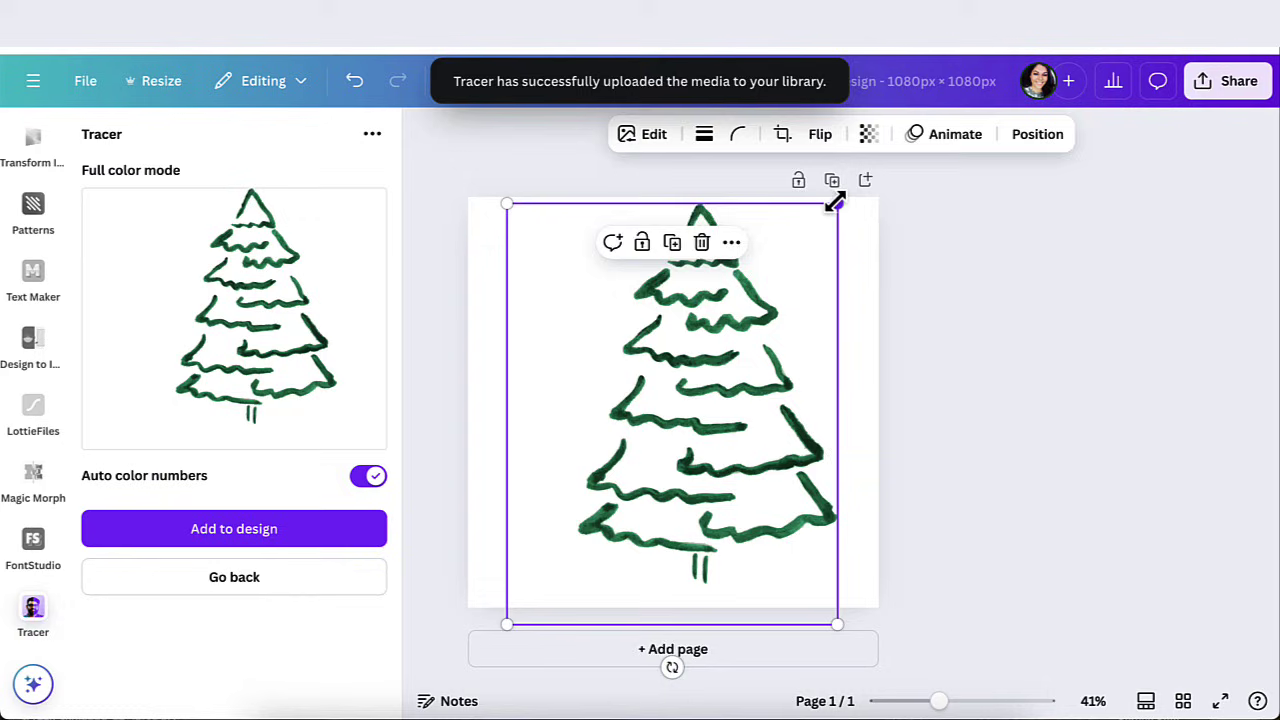
left_click_drag(837, 204, 817, 229)
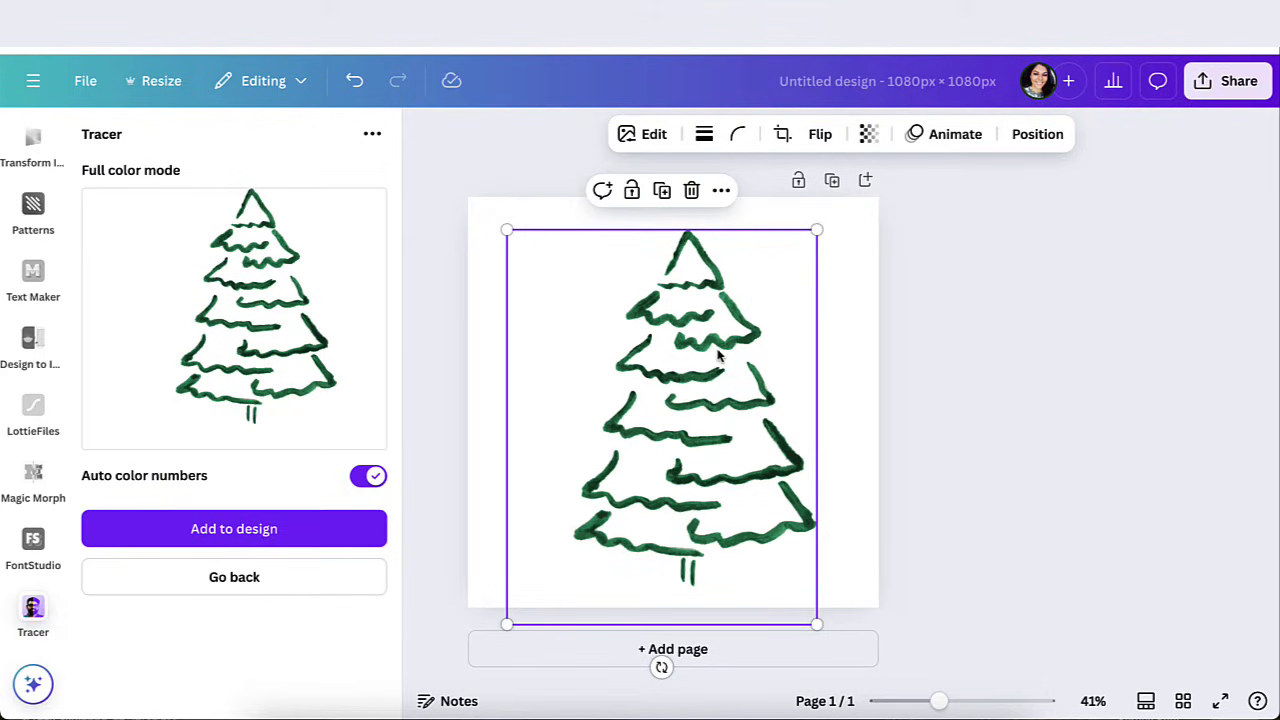
Step: Open the traced tree's Adjust settings and reach Color edit showing the single green #128863
left_click(652, 136)
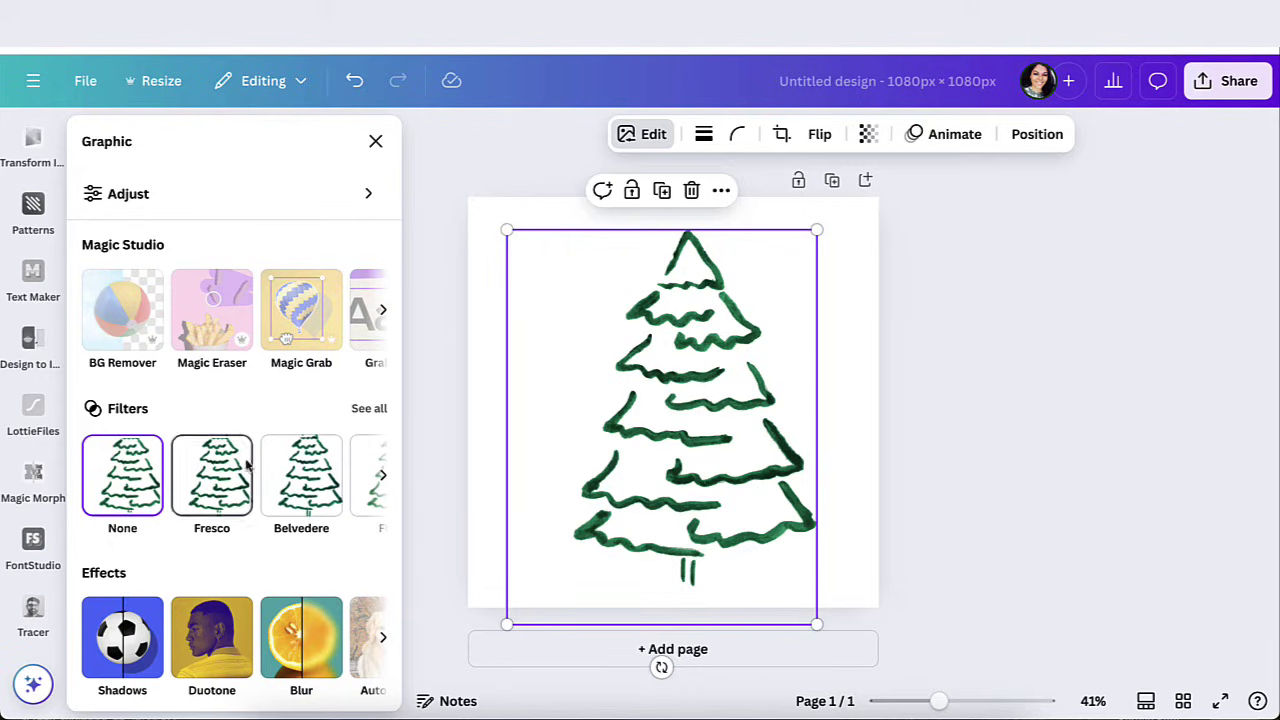
scroll(300, 478, "right", 5)
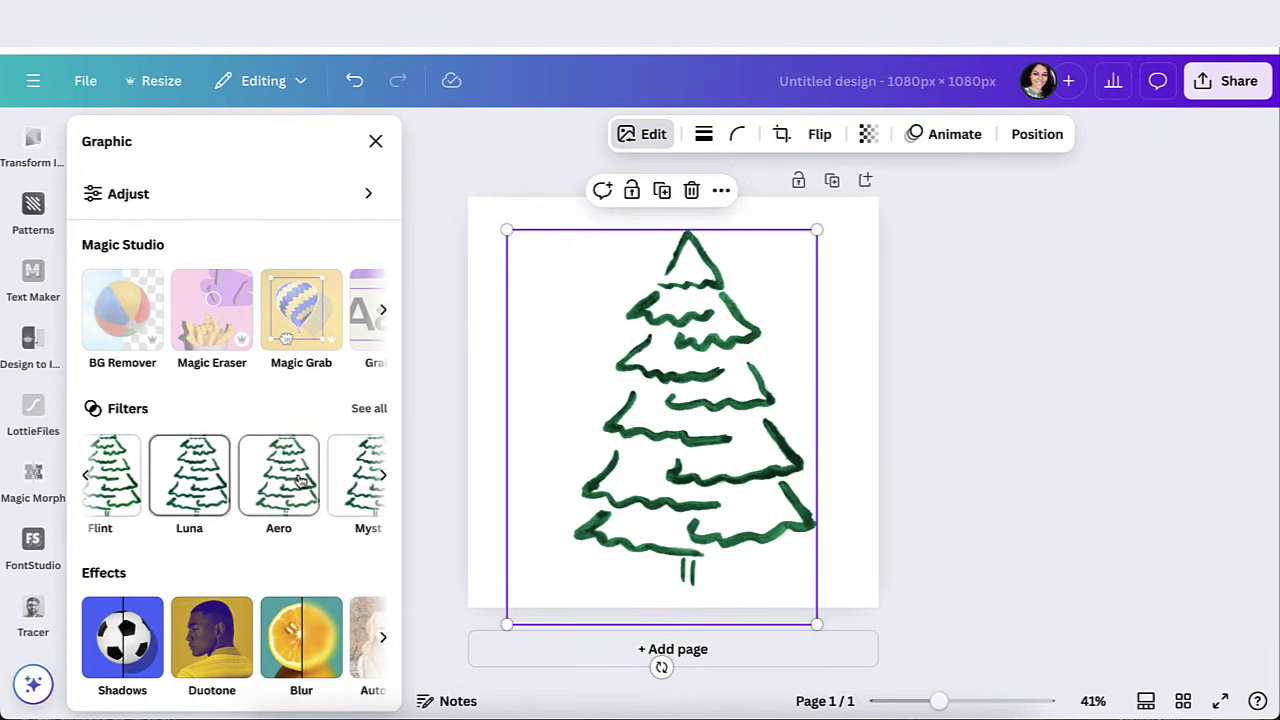
scroll(300, 478, "right", 3)
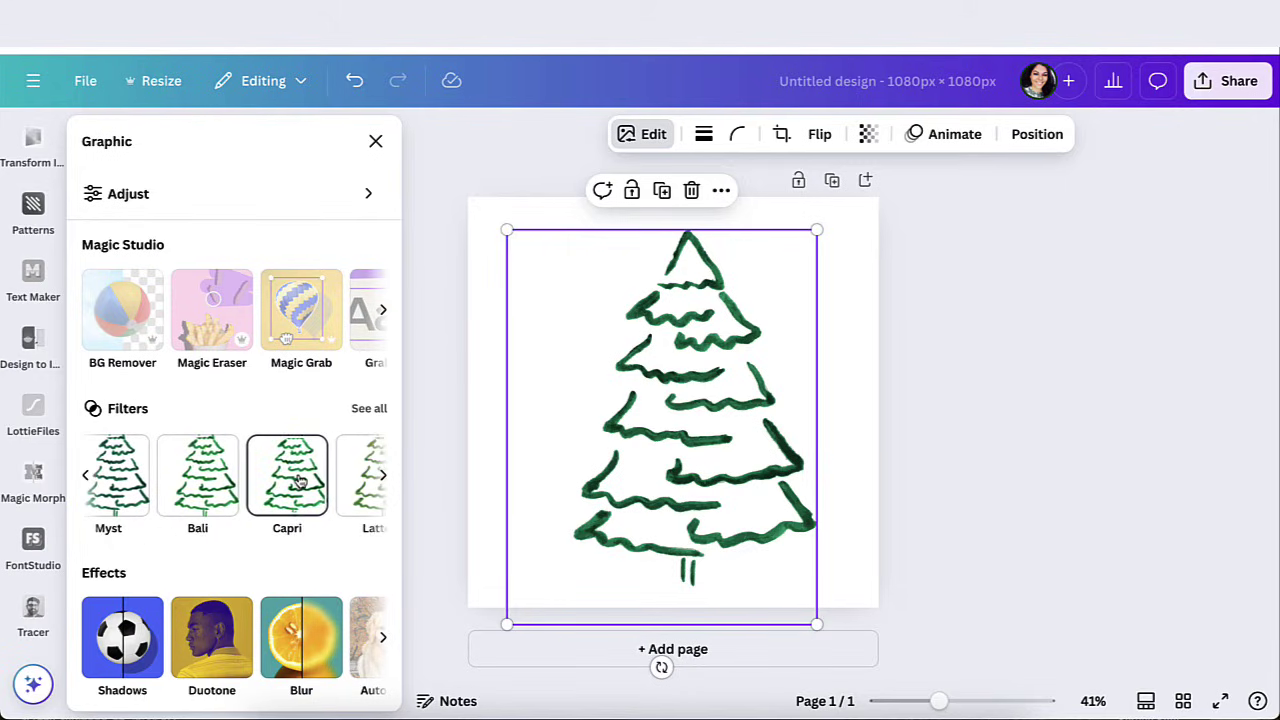
left_click(113, 207)
scroll(157, 352, "down", 1)
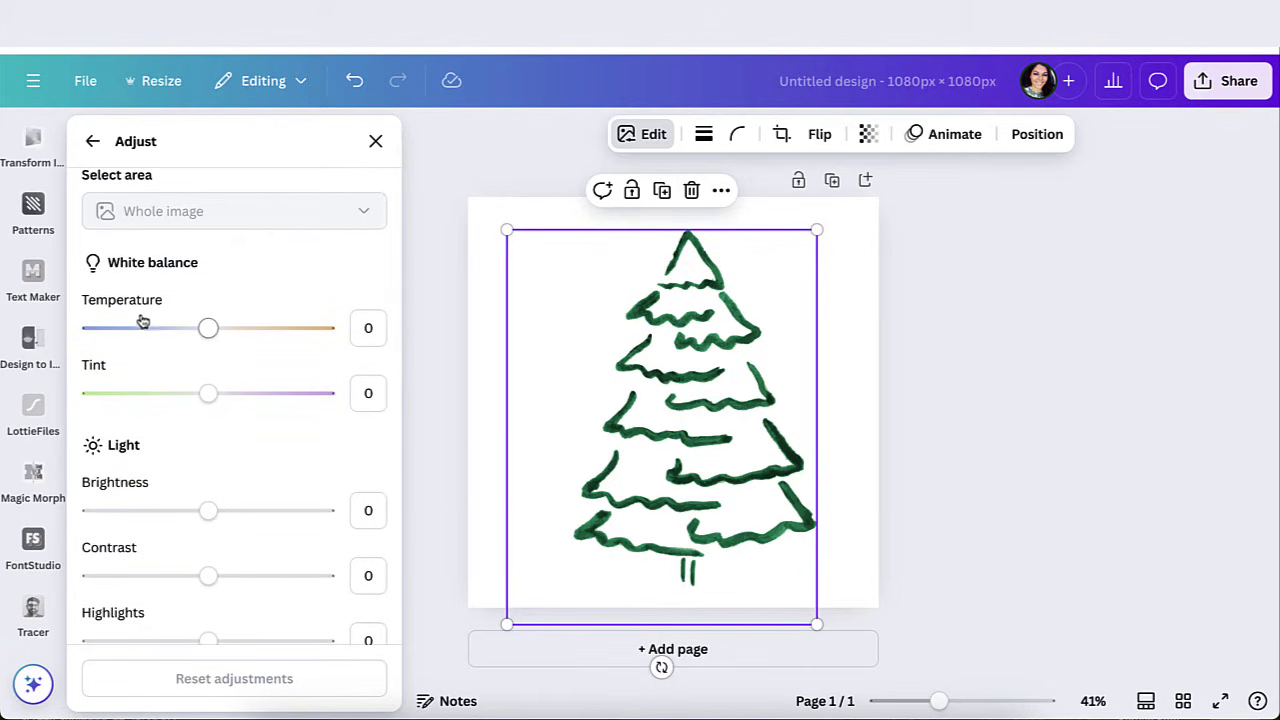
scroll(200, 388, "down", 1)
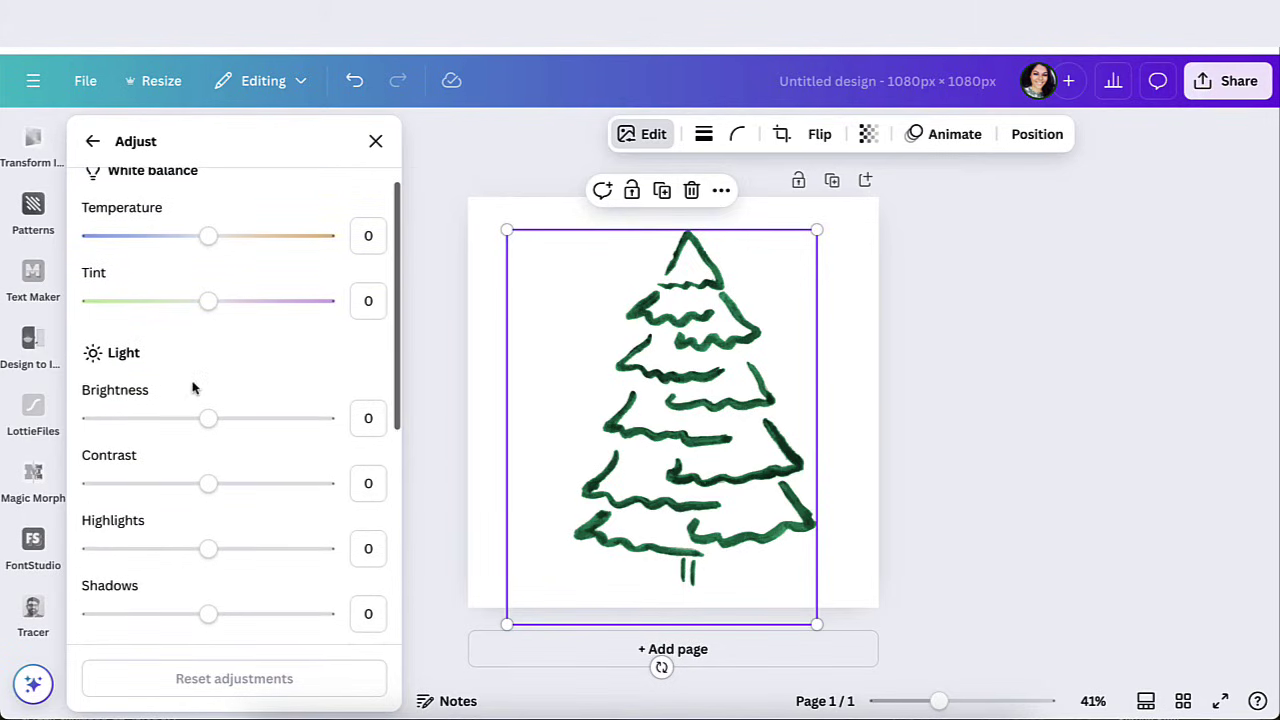
scroll(190, 427, "down", 2)
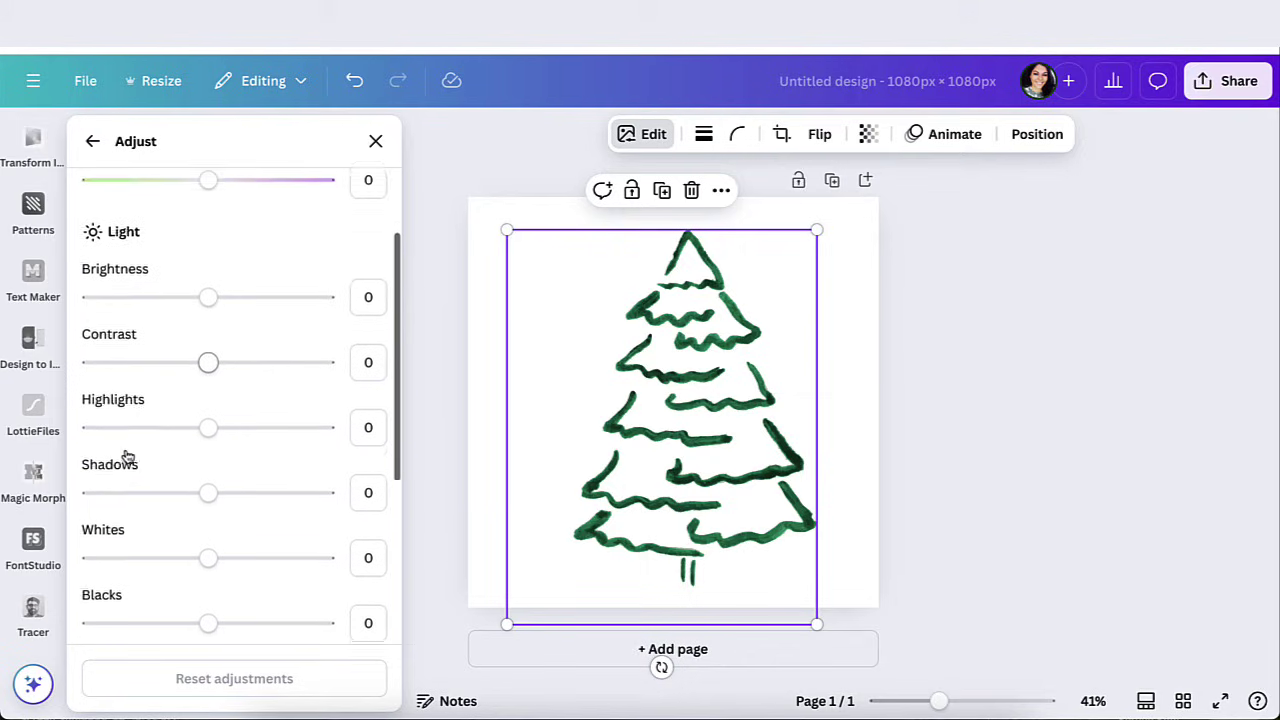
scroll(130, 517, "down", 3)
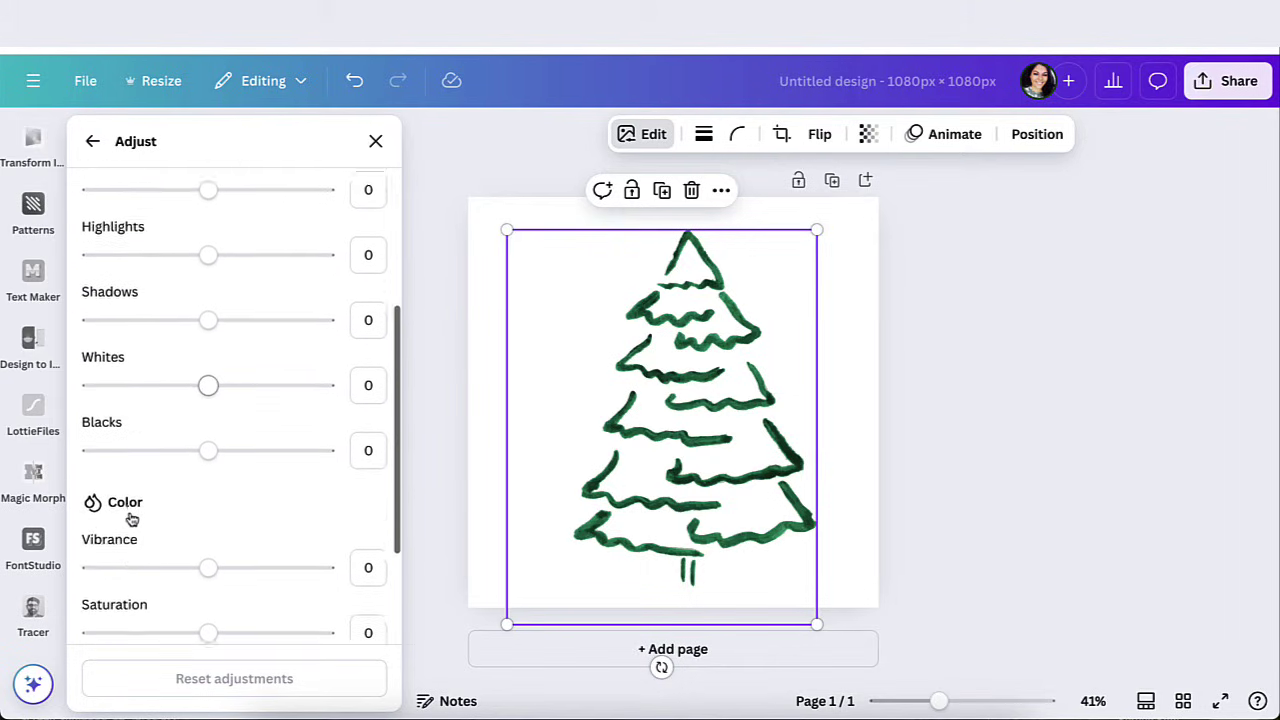
scroll(132, 517, "down", 1)
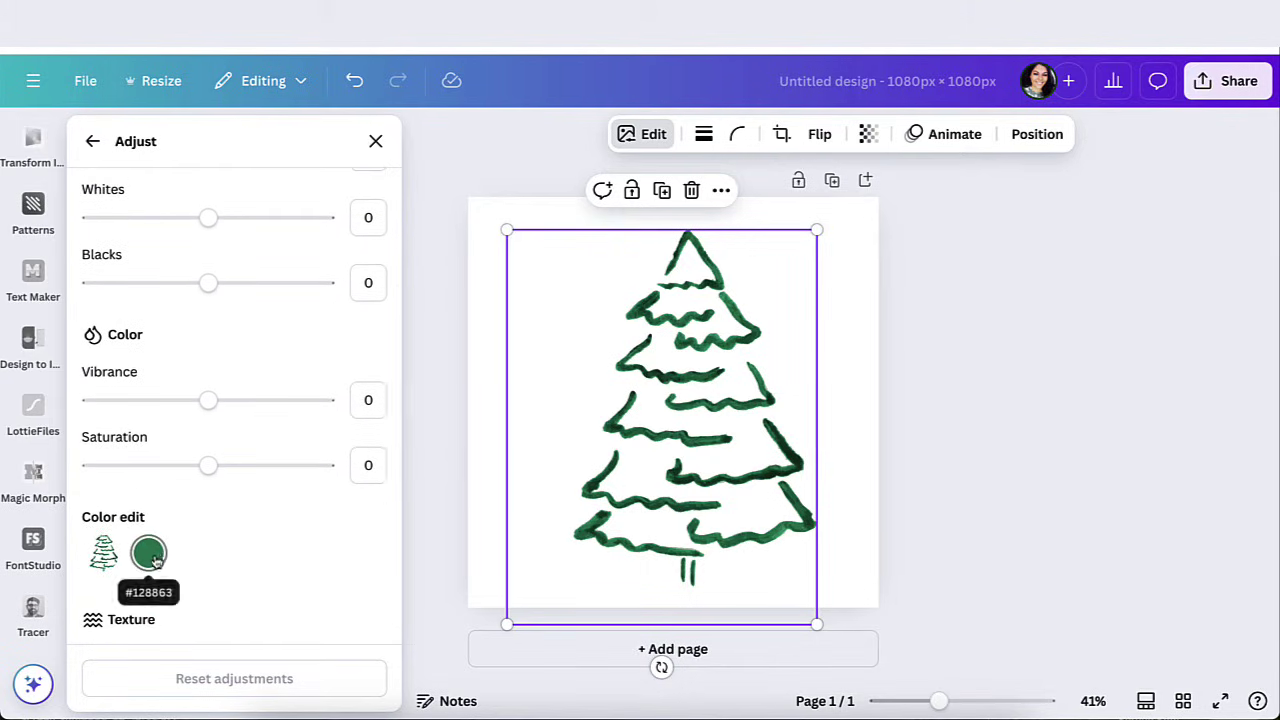
scroll(185, 545, "down", 1)
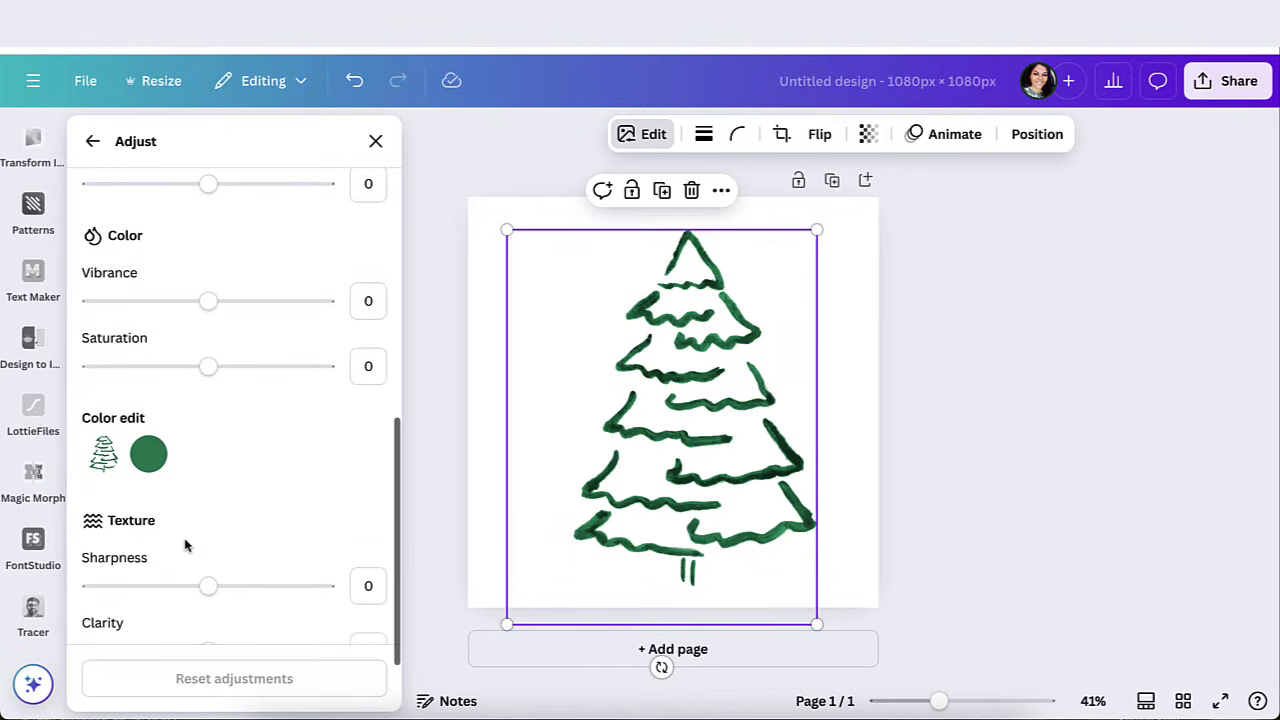
Step: Preview other hues for the tree's green, then return the hue to 0
left_click(152, 456)
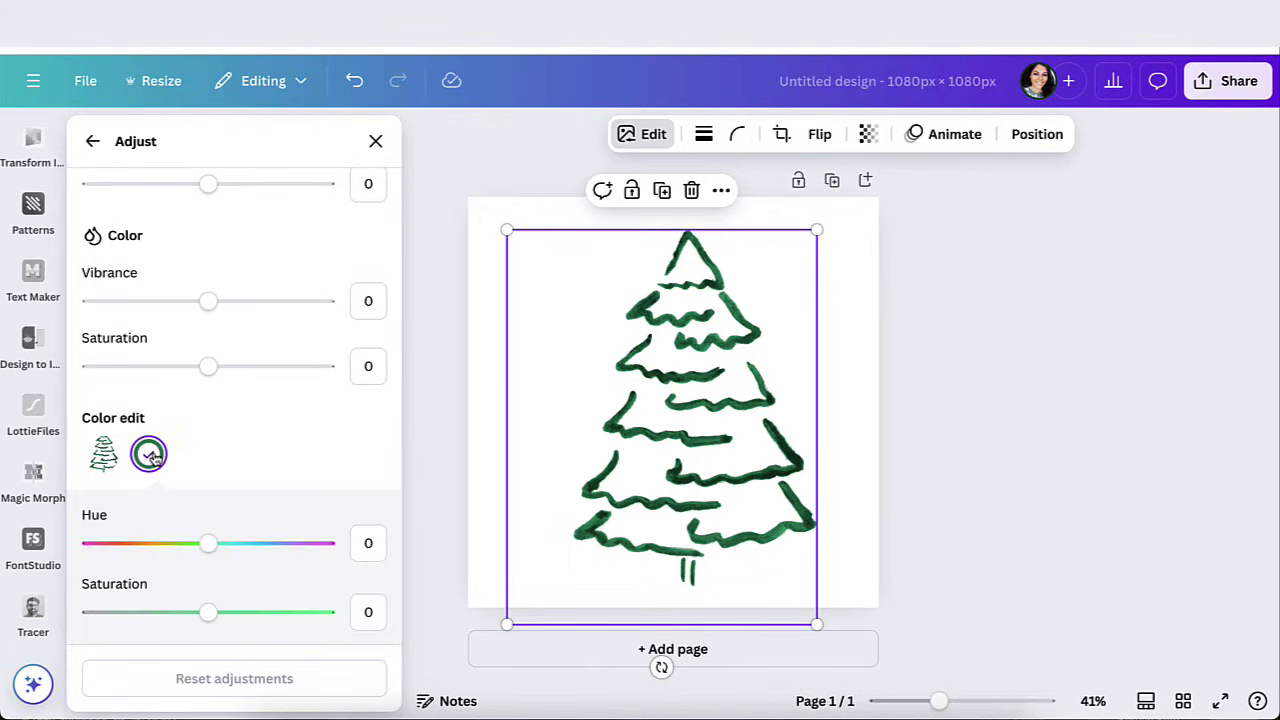
left_click_drag(207, 546, 343, 554)
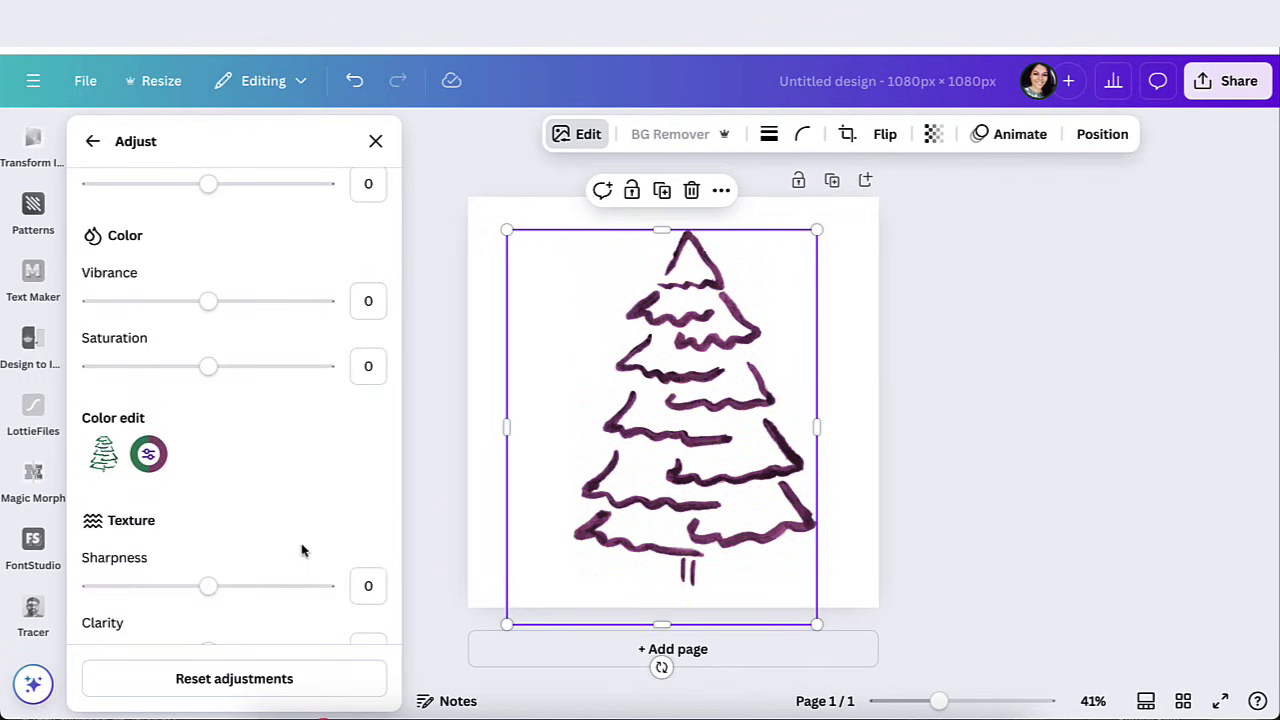
left_click(149, 454)
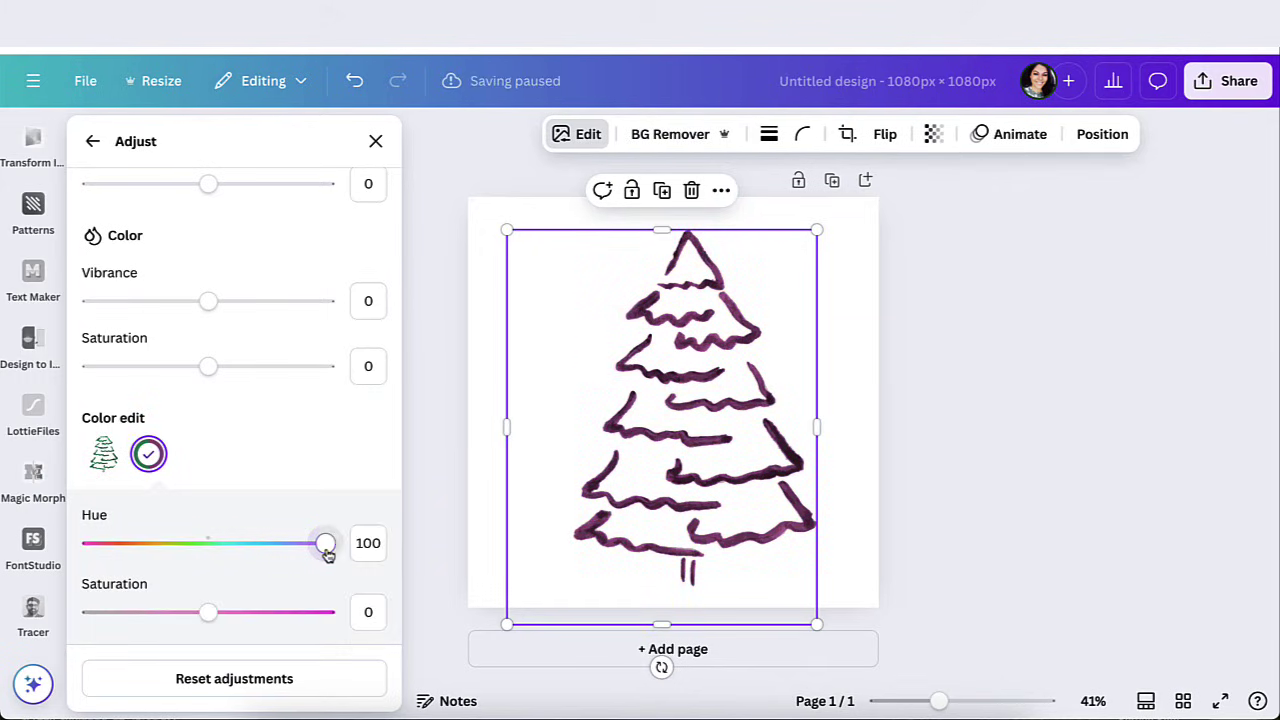
left_click_drag(327, 553, 237, 543)
left_click(149, 454)
left_click(150, 455)
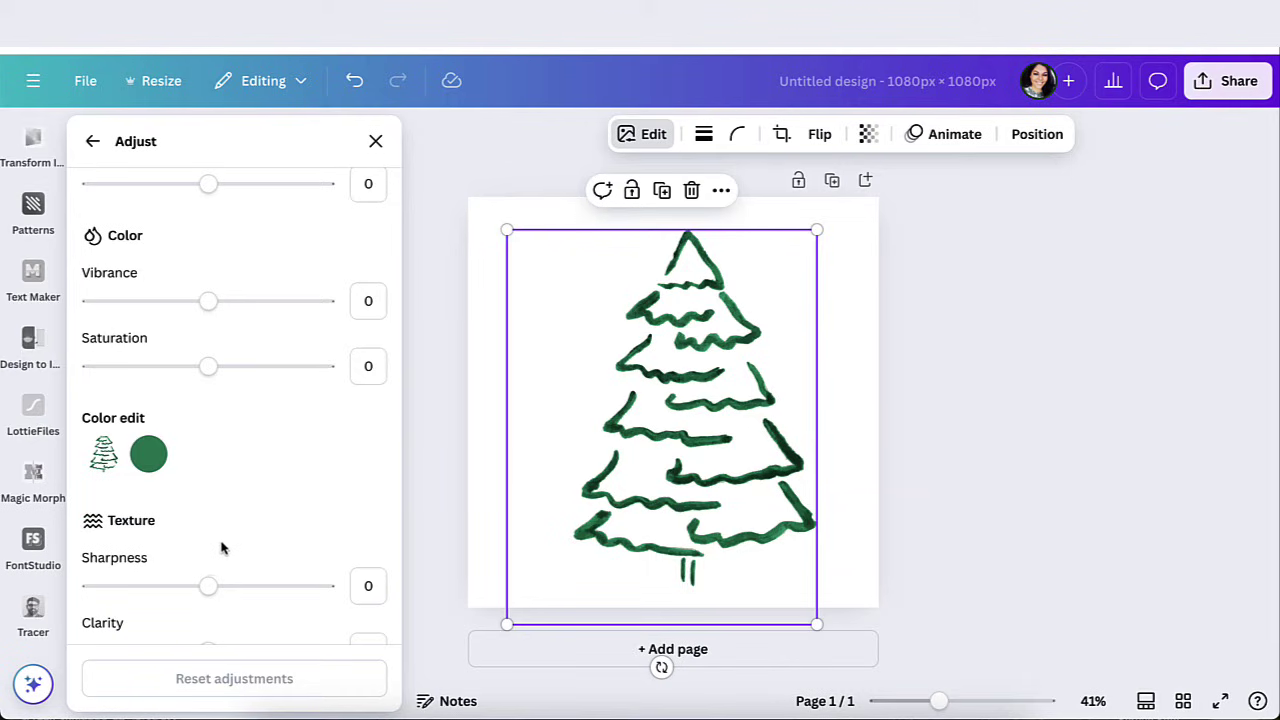
left_click(148, 454)
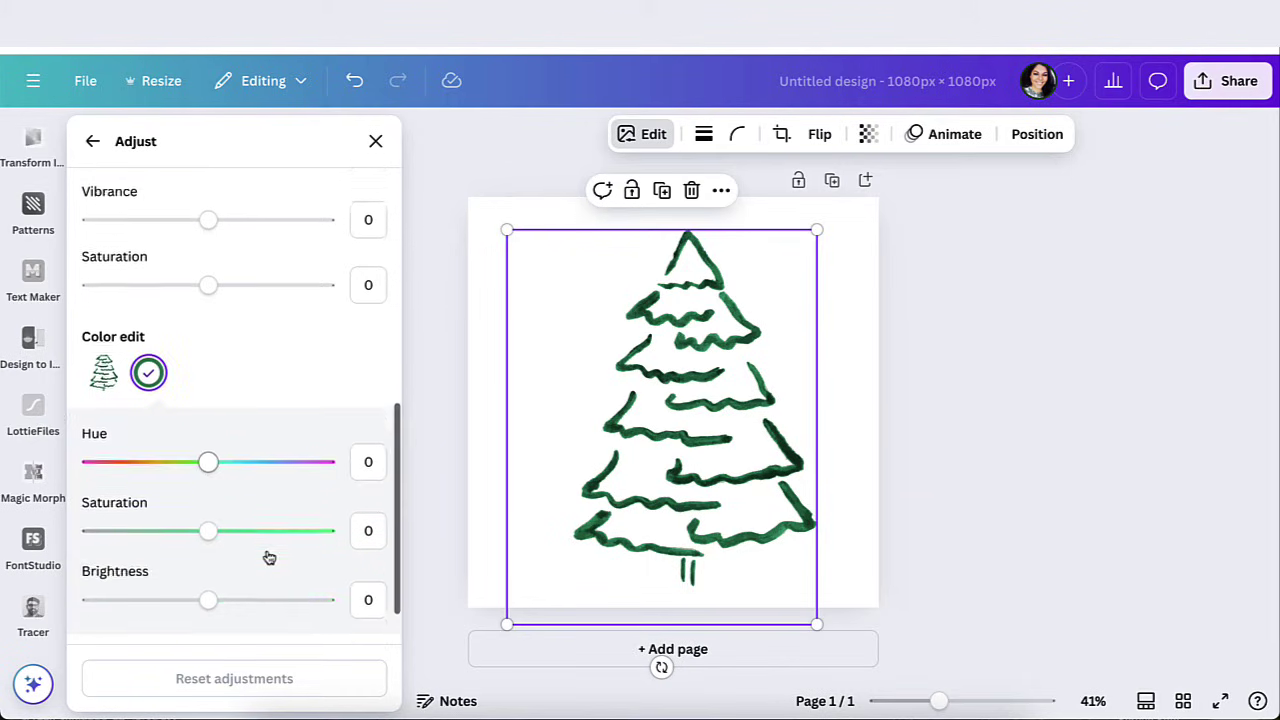
Step: Set the tree's Sharpness under Texture to 1
scroll(291, 546, "down", 3)
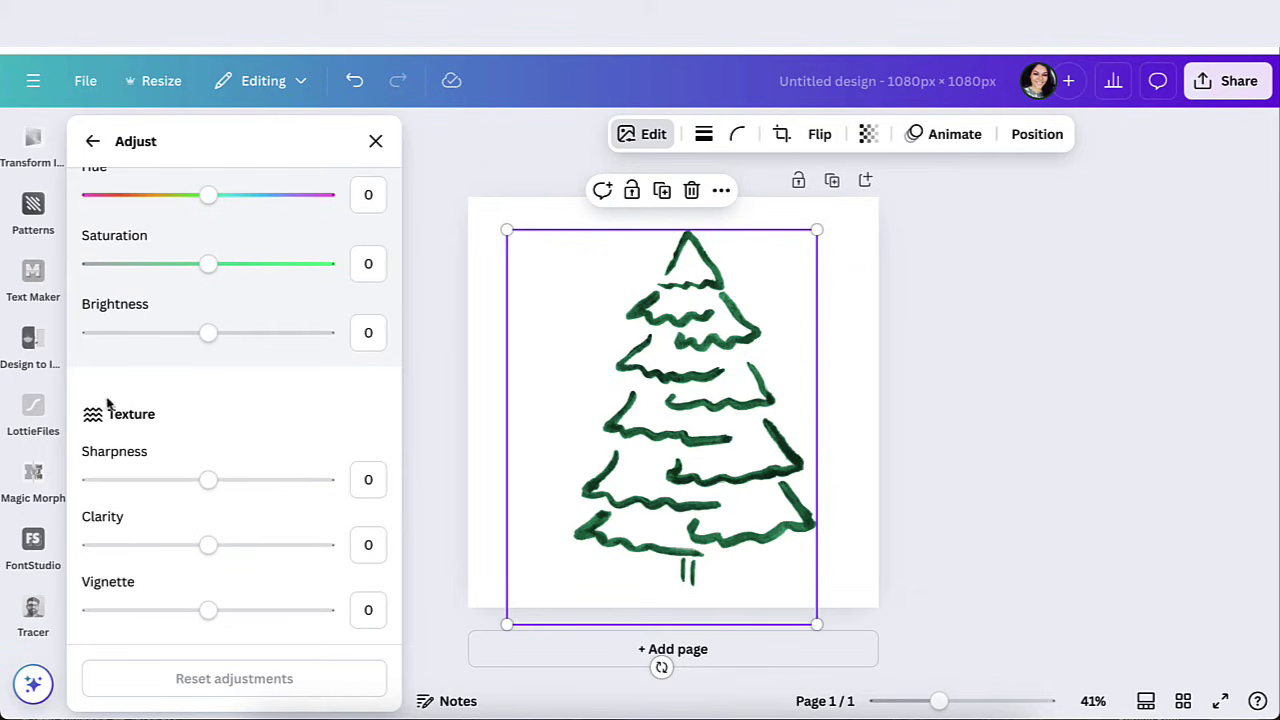
mouse_move(207, 482)
left_mouse_down()
mouse_move(324, 494)
mouse_move(120, 489)
mouse_move(351, 494)
mouse_move(209, 491)
left_mouse_up()
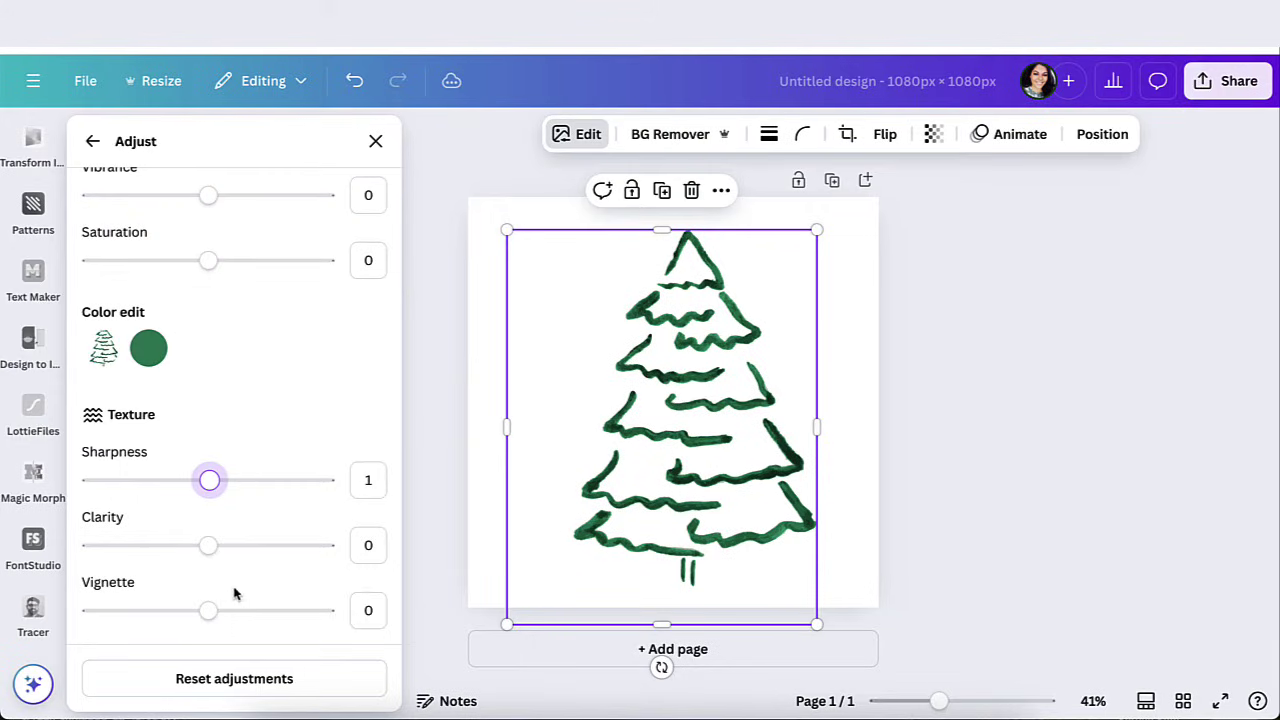
scroll(249, 366, "up", 3)
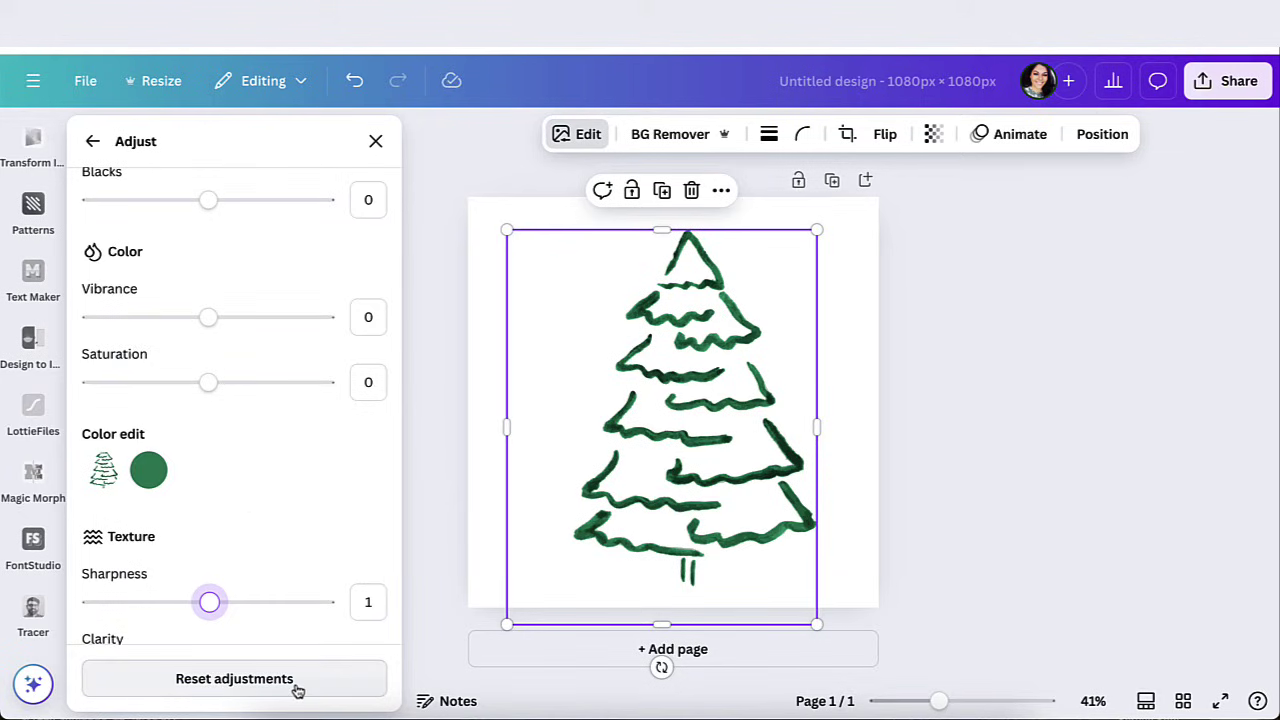
Step: Shift the green colour's hue to -86, turning the tree dark maroon
left_click(150, 472)
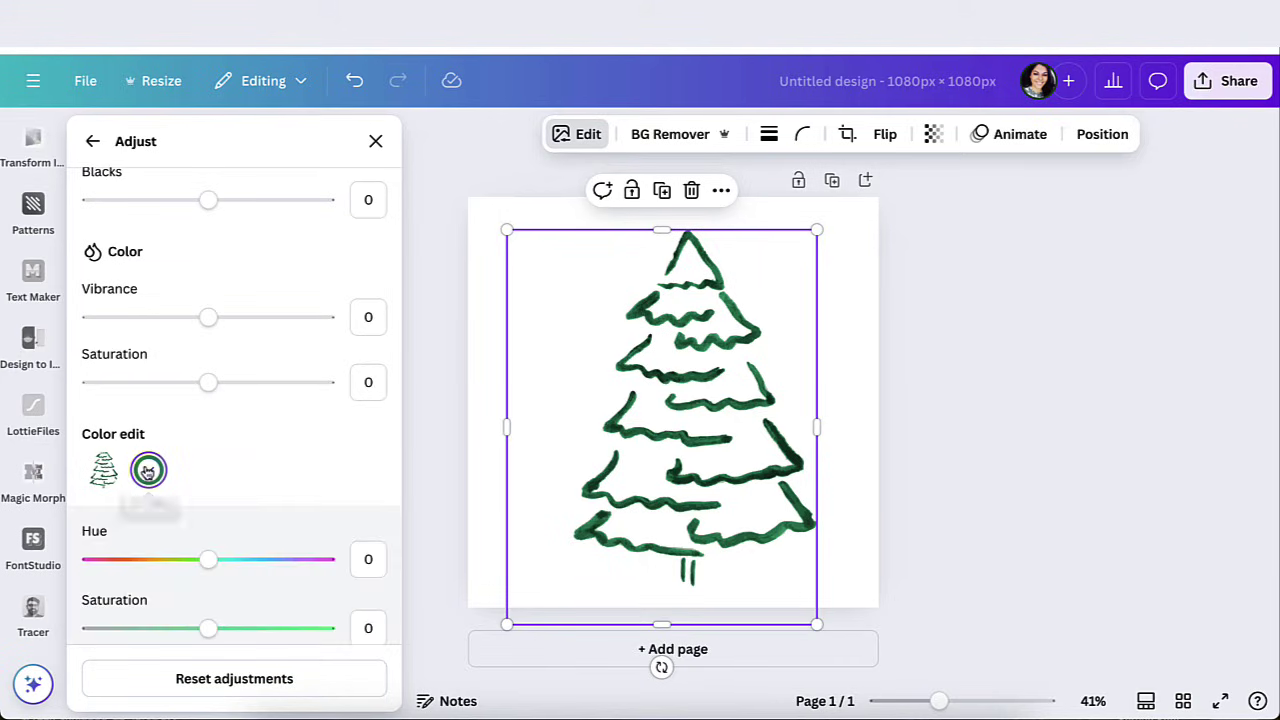
mouse_move(206, 560)
left_mouse_down()
mouse_move(317, 569)
mouse_move(123, 575)
mouse_move(216, 578)
left_mouse_up()
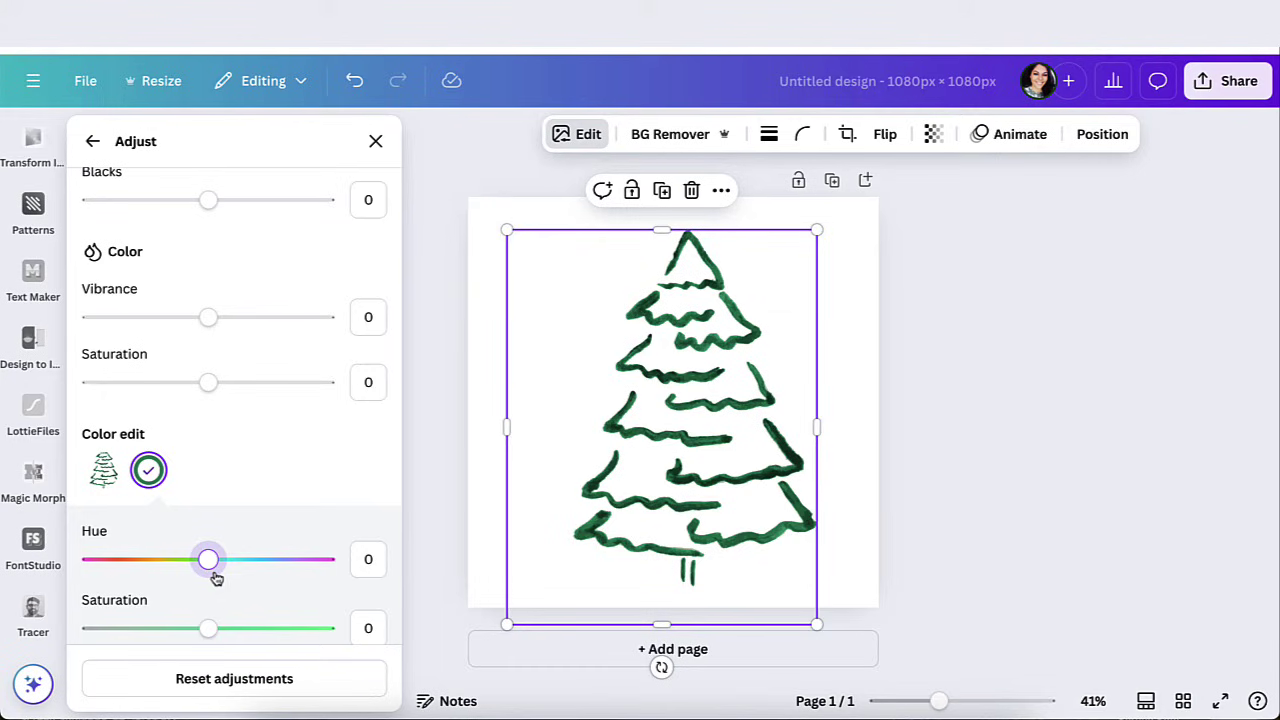
left_click_drag(209, 561, 107, 574)
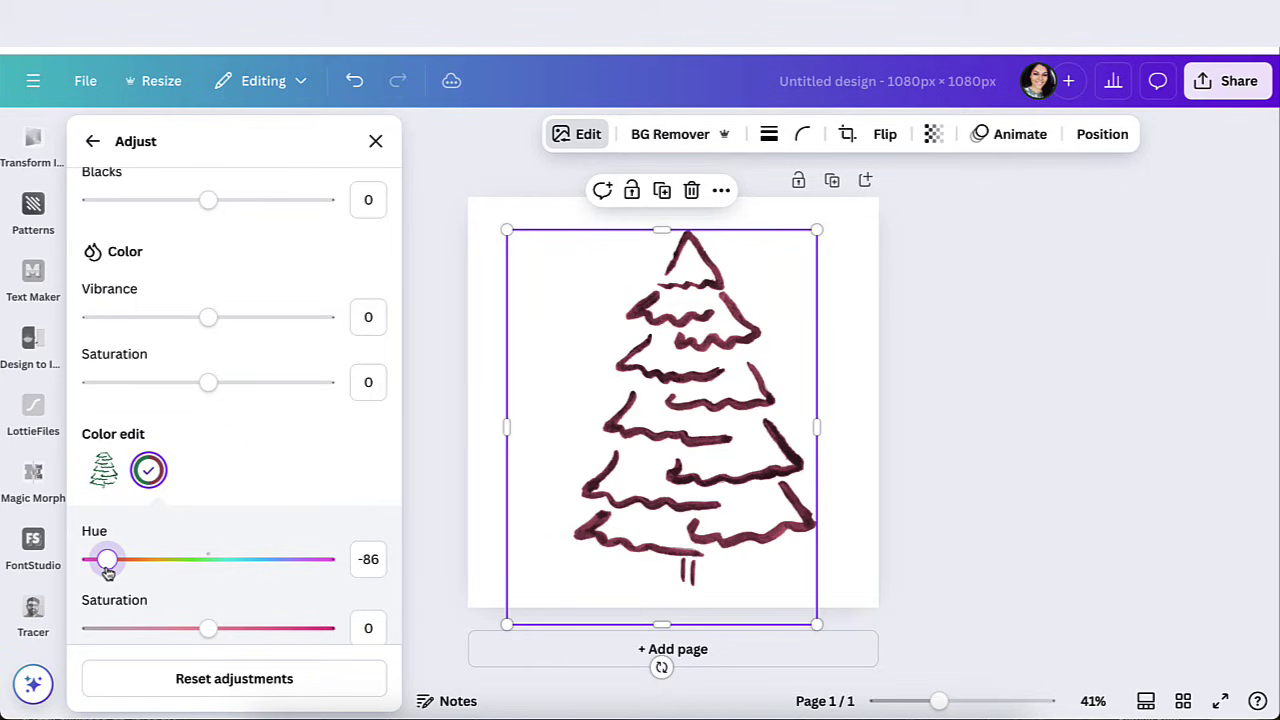